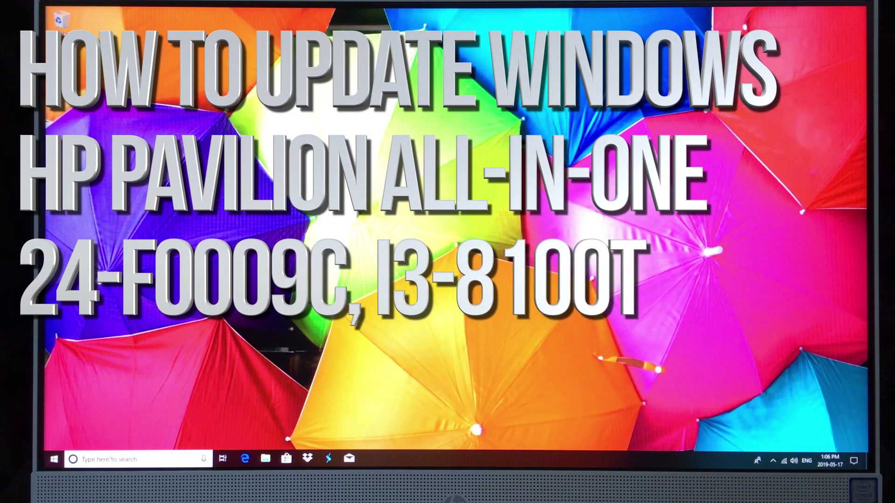
# Step: Launch Windows Settings from the Start menu
pyautogui.click(55, 459)
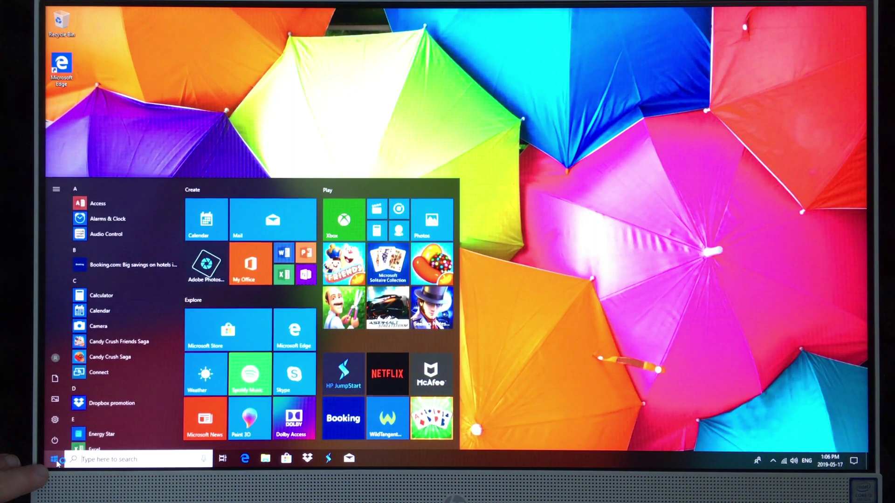
pyautogui.click(57, 424)
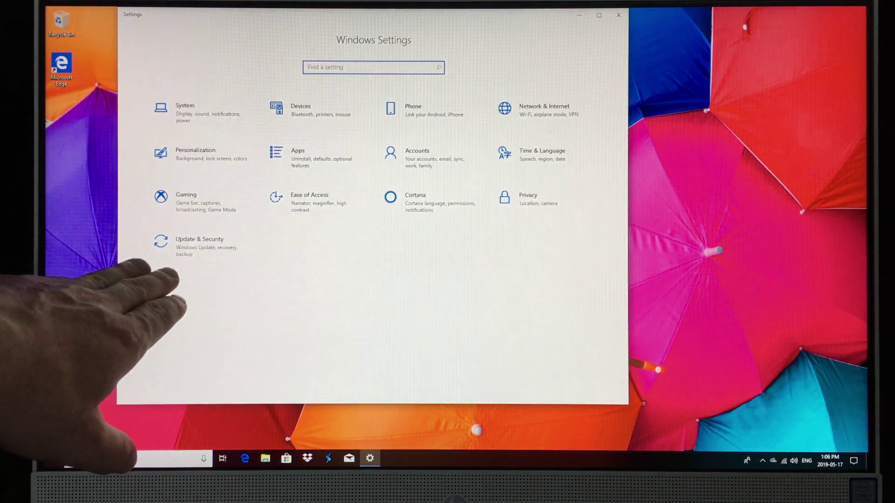
# Step: Go to Update & Security and select the Windows Update page
pyautogui.click(226, 252)
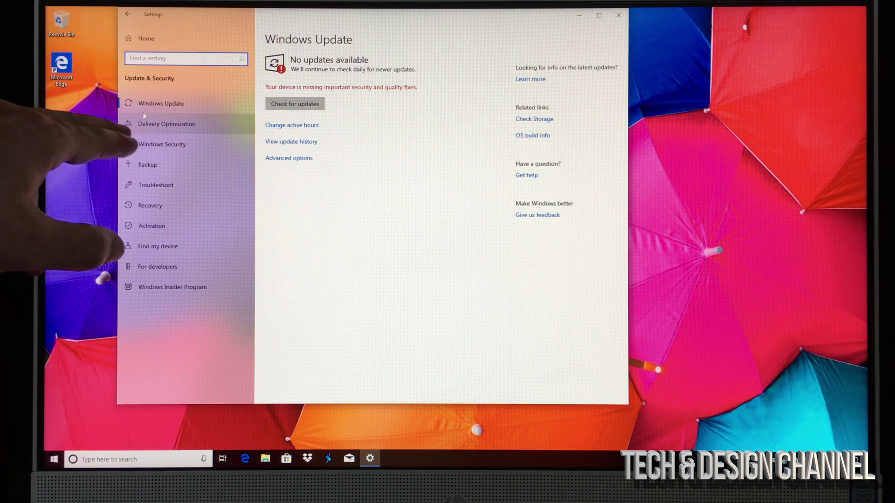
pyautogui.click(147, 100)
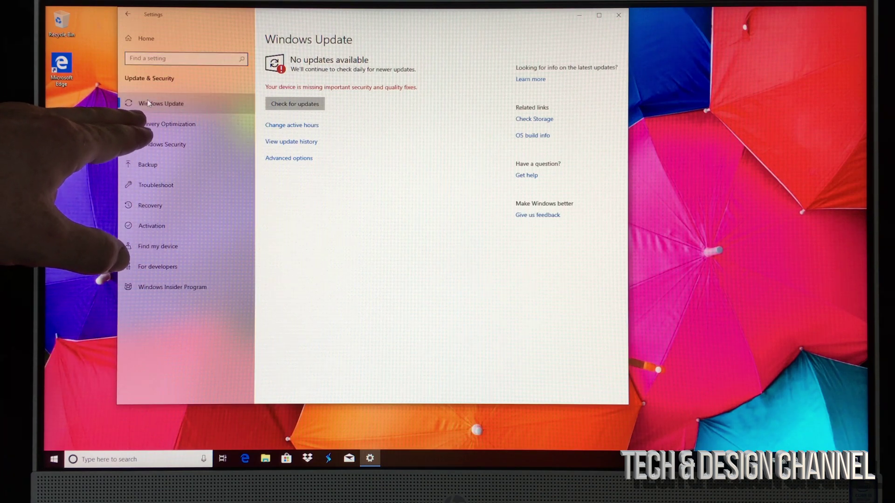
# Step: Run a manual Check for updates so available updates are listed
pyautogui.click(315, 103)
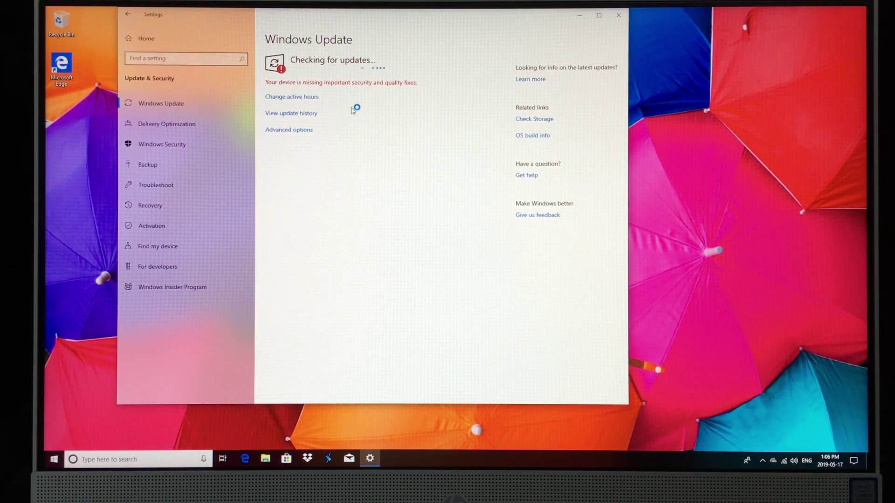